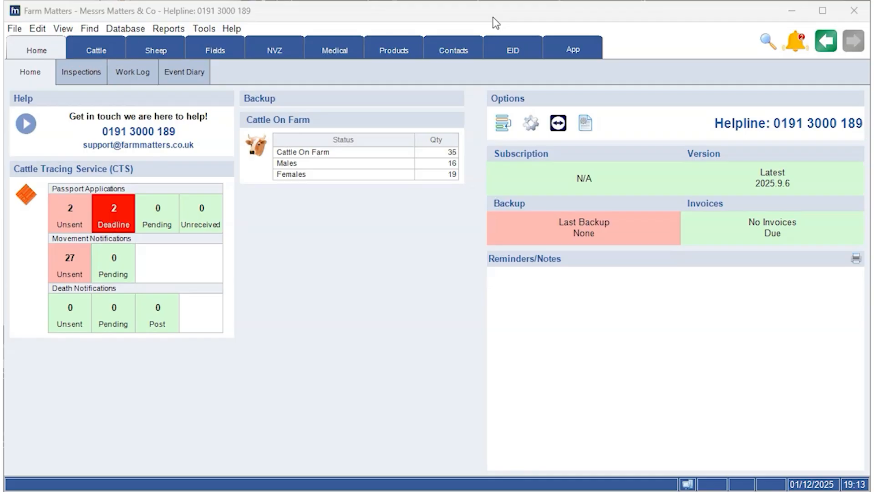
pyautogui.click(96, 50)
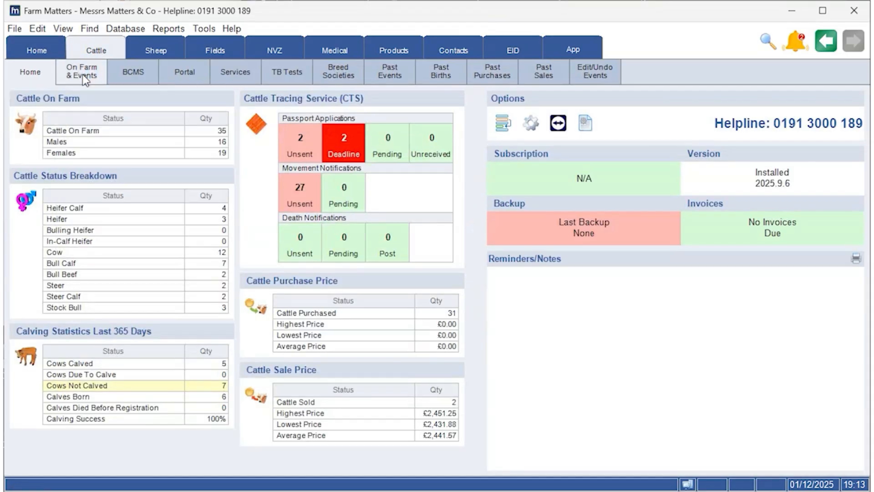
pyautogui.click(83, 75)
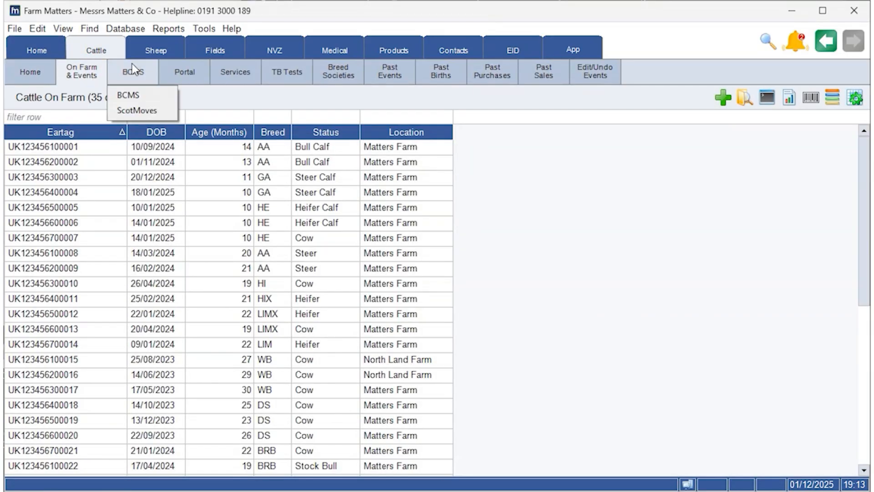
pyautogui.rightClick(94, 149)
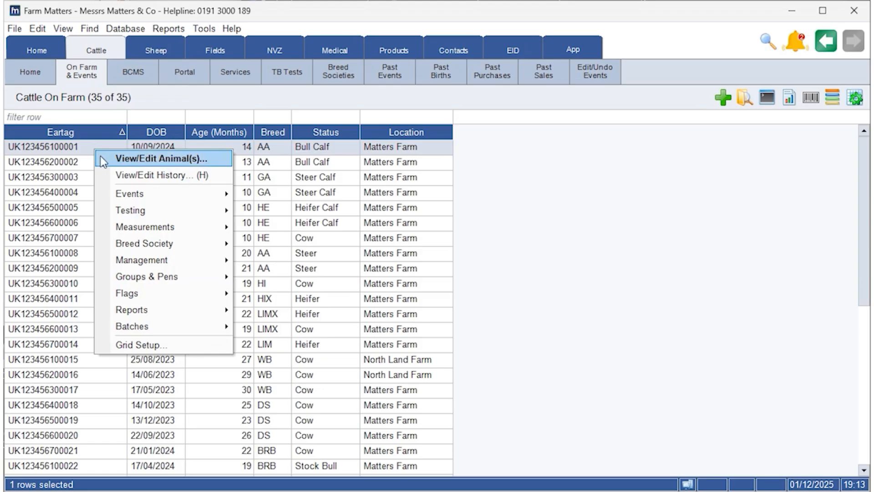
pyautogui.moveTo(182, 212)
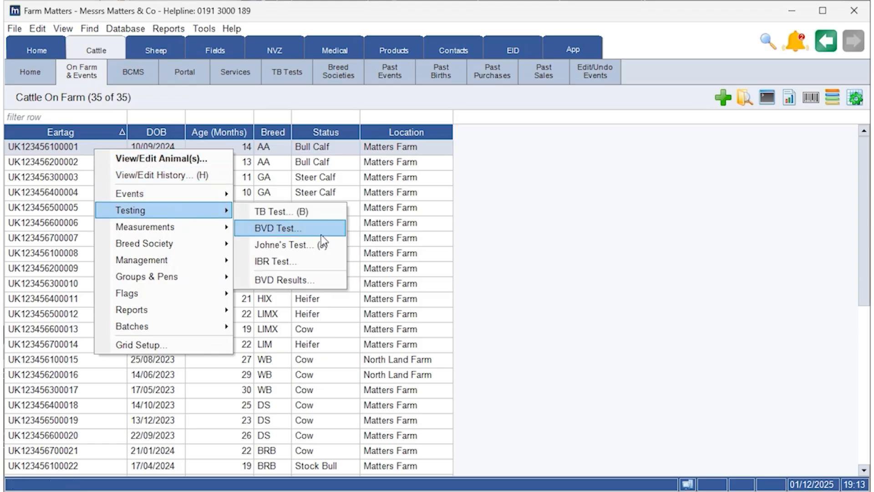
pyautogui.click(324, 248)
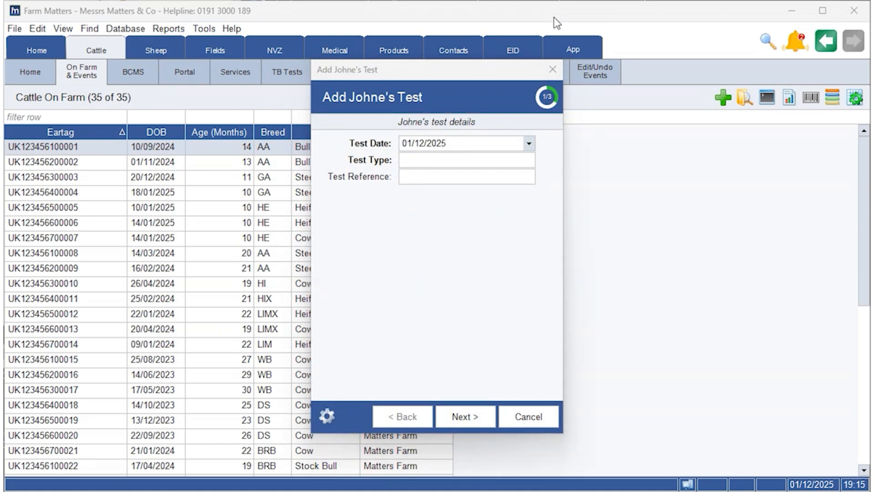
# Choose ELISA as the Johne's test type and proceed to the list of cattle tested
pyautogui.click(529, 144)
pyautogui.click(528, 144)
pyautogui.click(529, 160)
pyautogui.click(511, 175)
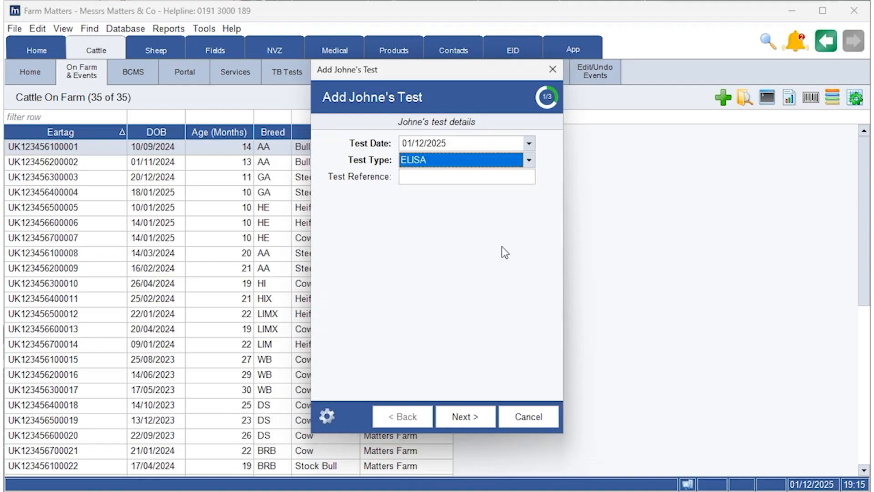
pyautogui.click(468, 412)
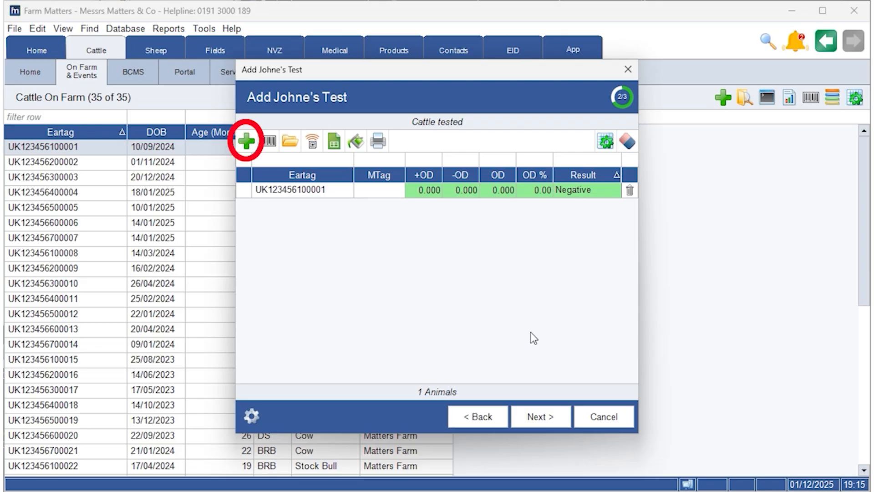
pyautogui.click(248, 142)
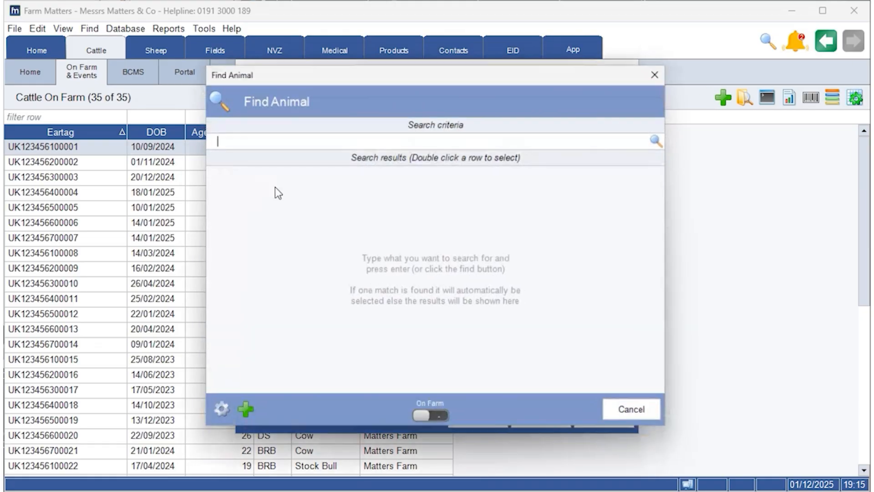
pyautogui.press('capslock')
pyautogui.write('UK1234')
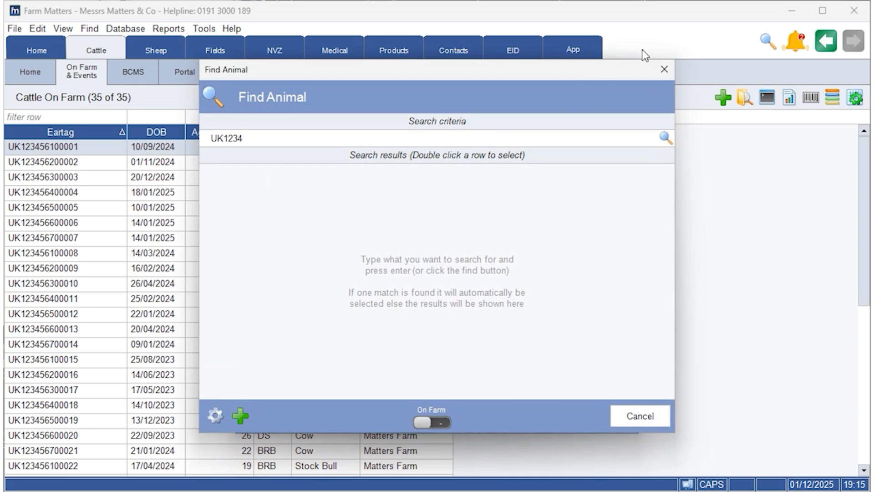
pyautogui.click(666, 138)
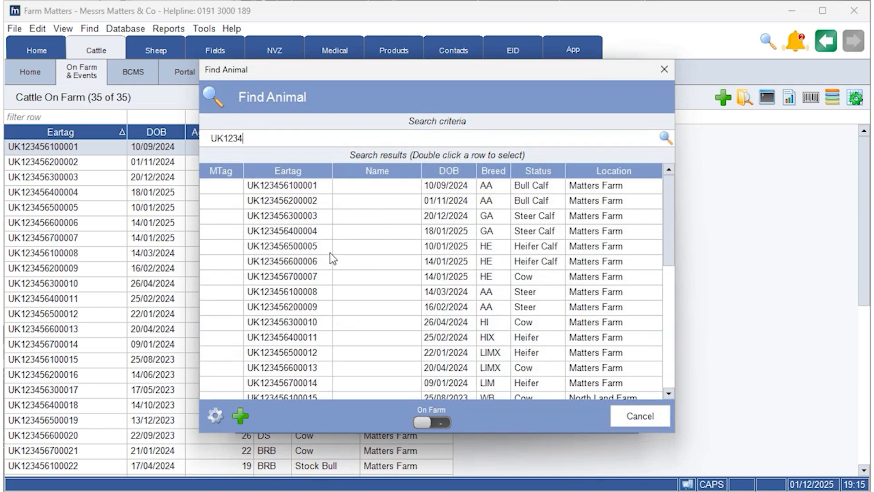
pyautogui.moveTo(314, 200); pyautogui.dragTo(318, 231)
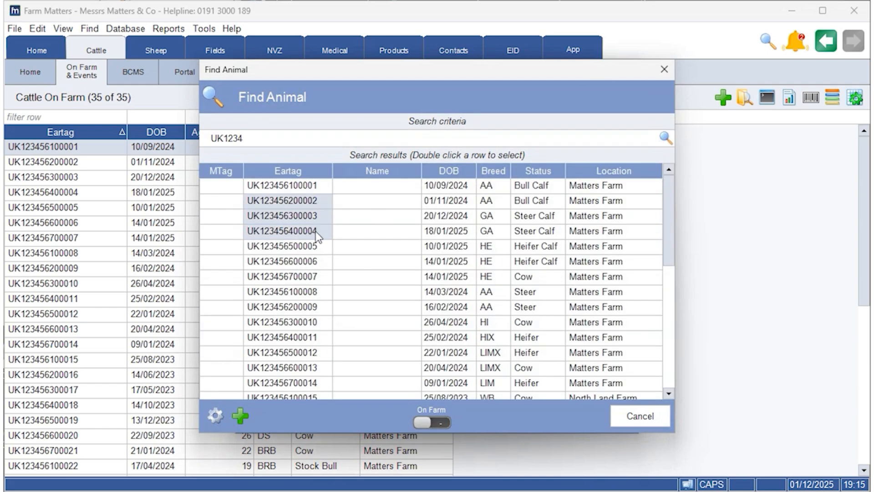
pyautogui.click(288, 201)
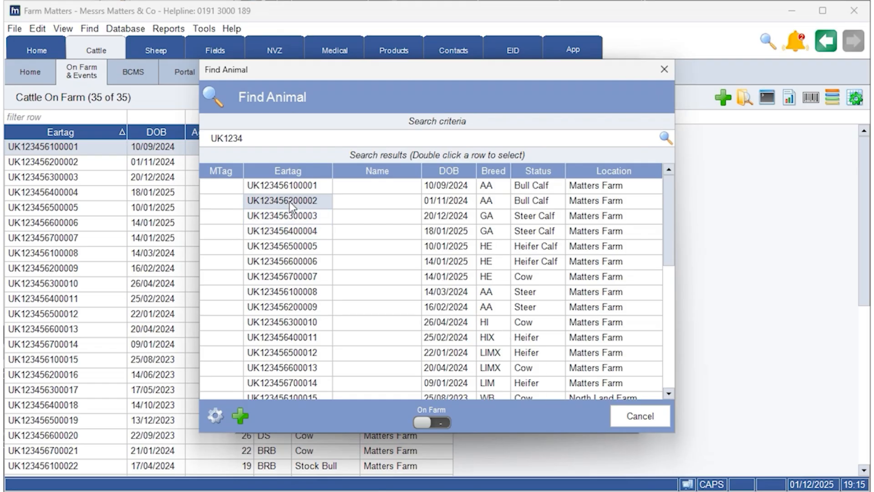
pyautogui.doubleClick(289, 201)
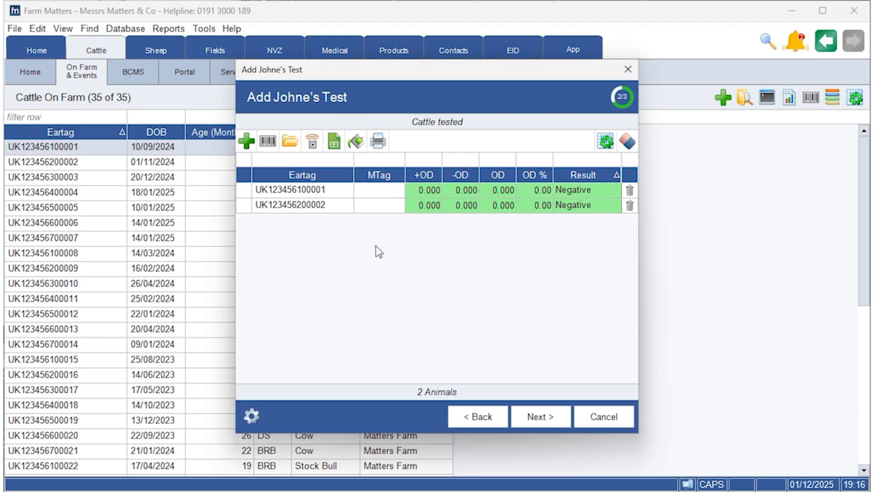
# Populate the test results of the listed cattle with Negative
pyautogui.click(357, 143)
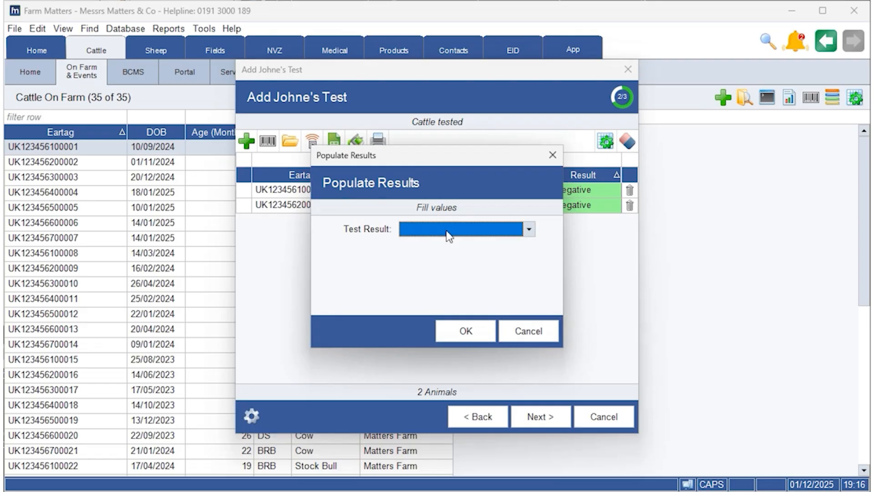
pyautogui.click(529, 230)
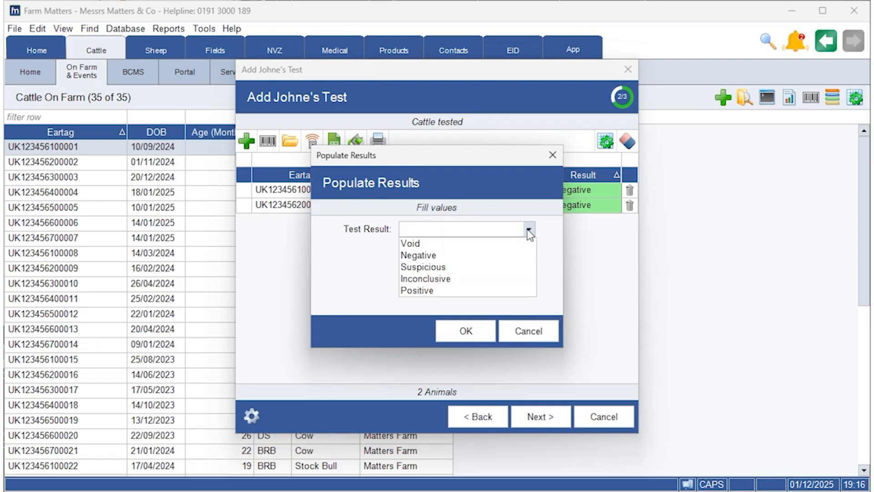
pyautogui.click(461, 261)
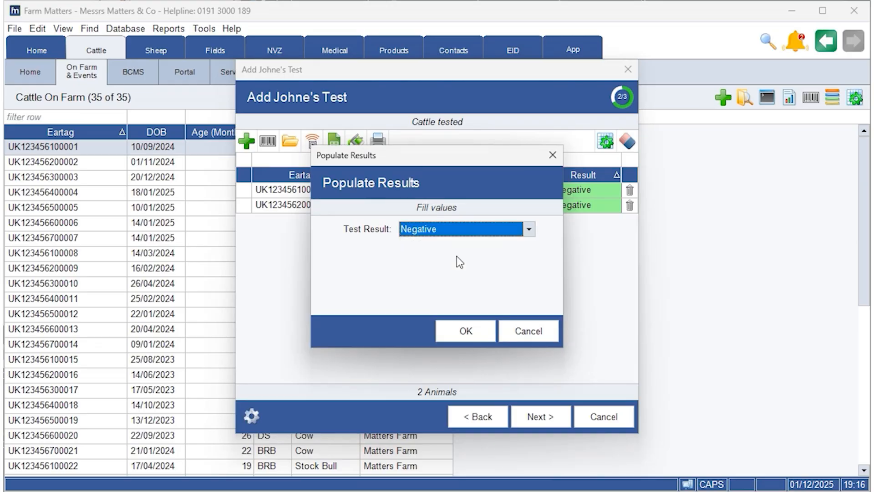
pyautogui.click(471, 324)
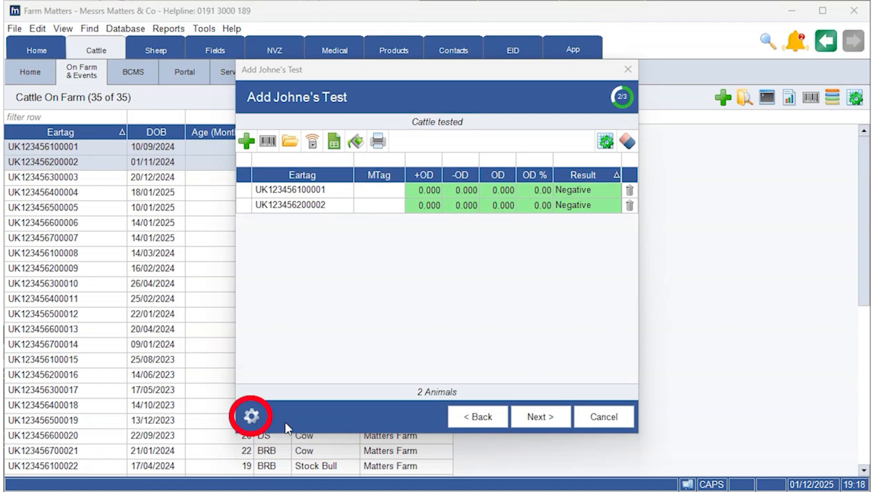
# Select ELISA as the test type in the Johne's test settings and finish recording the test
pyautogui.click(252, 416)
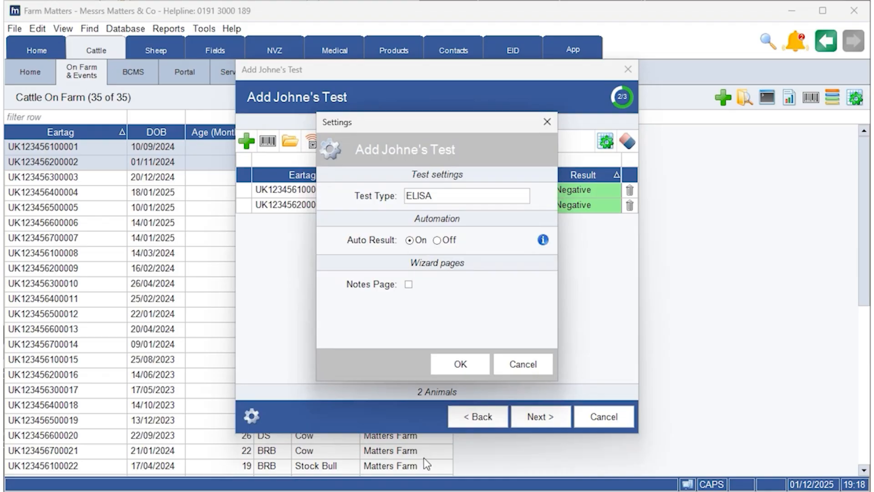
pyautogui.click(497, 196)
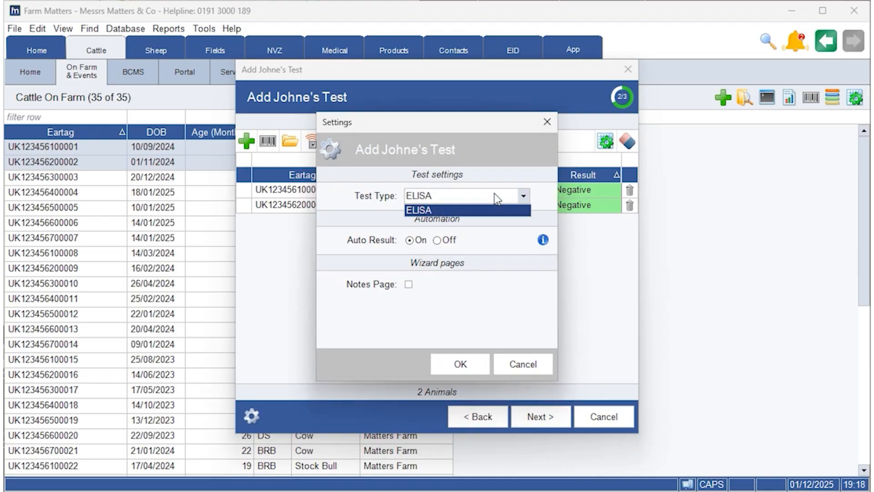
pyautogui.click(485, 211)
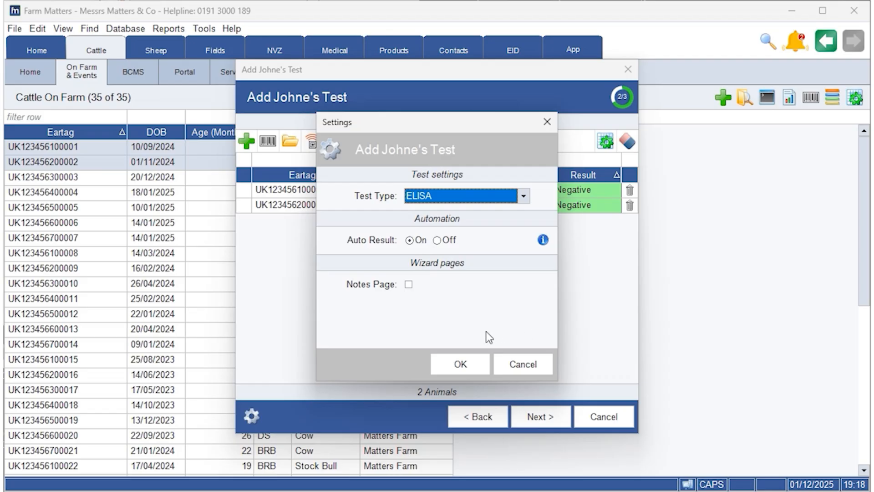
pyautogui.click(459, 362)
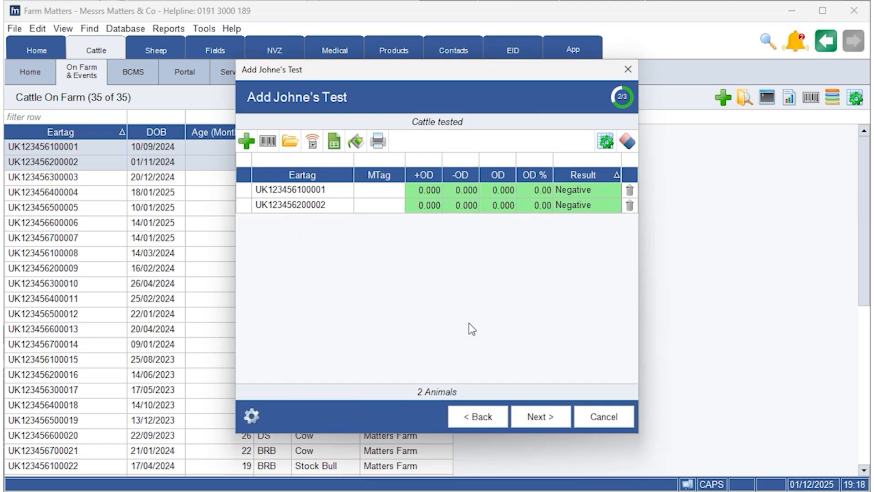
pyautogui.click(527, 415)
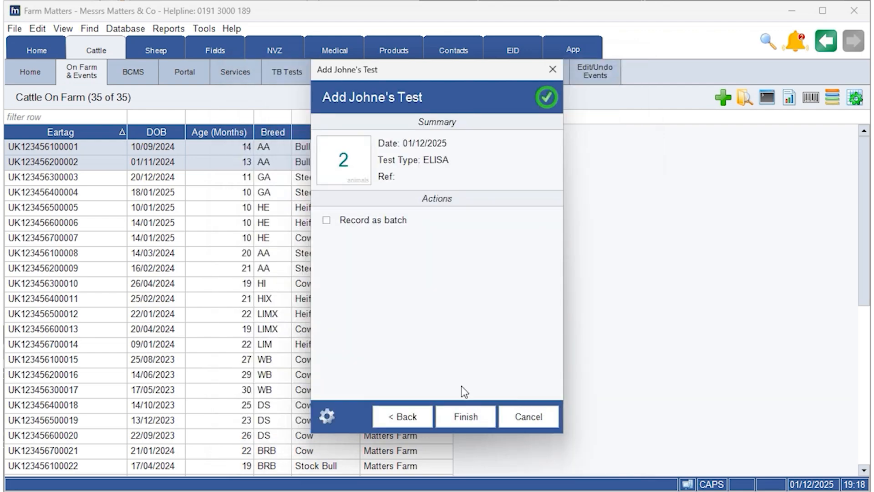
pyautogui.click(466, 416)
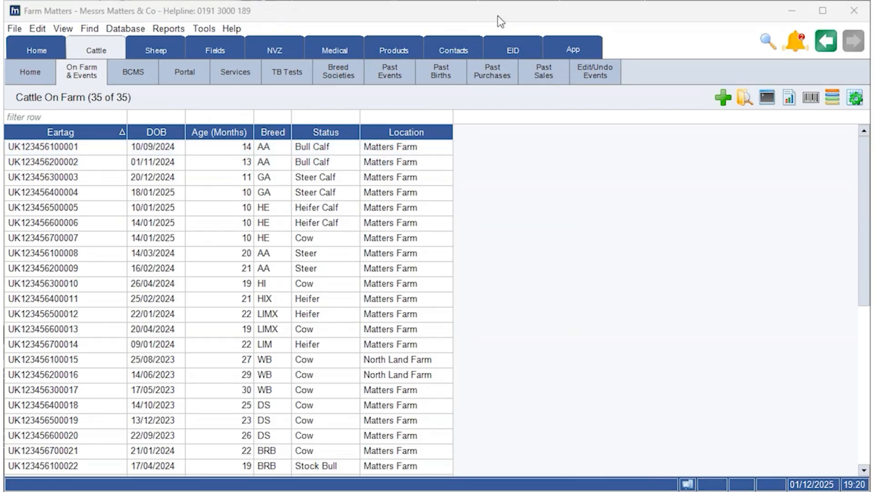
pyautogui.rightClick(98, 148)
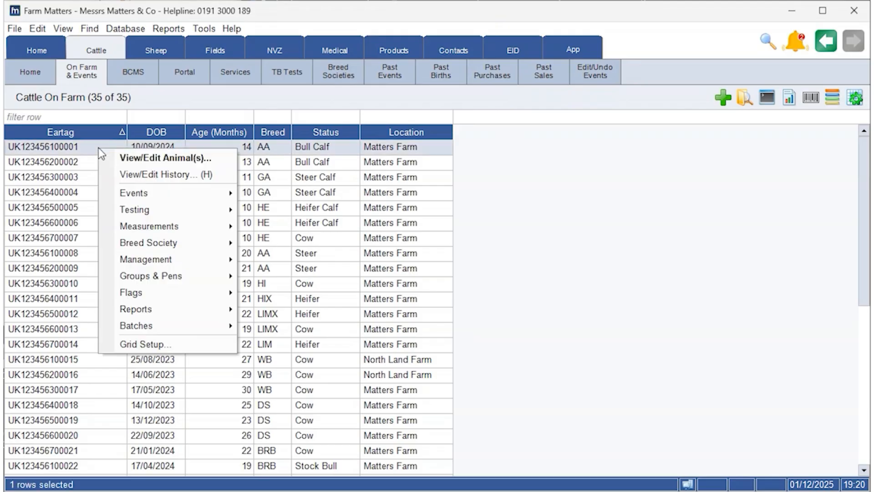
pyautogui.click(210, 176)
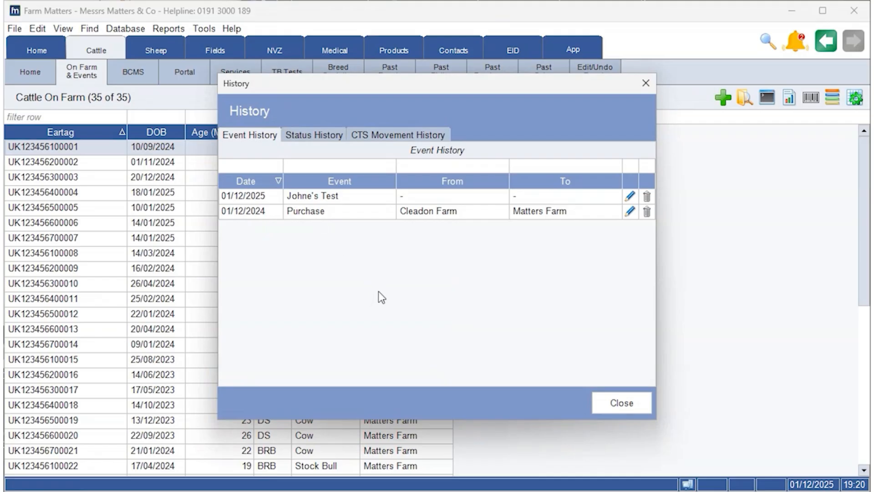
pyautogui.click(629, 196)
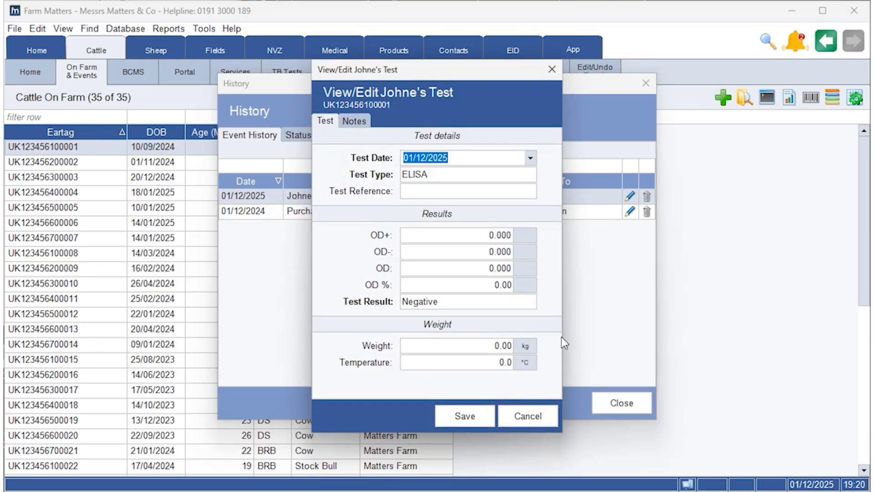
pyautogui.click(479, 422)
pyautogui.click(619, 403)
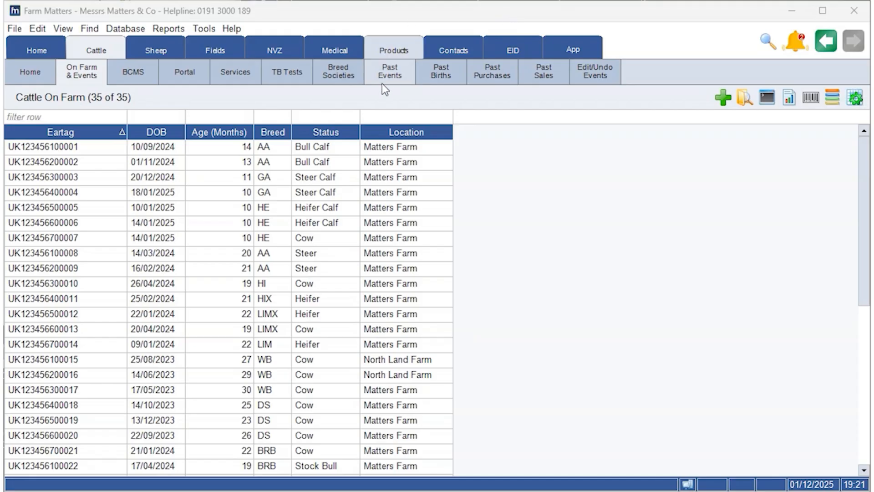
pyautogui.click(398, 78)
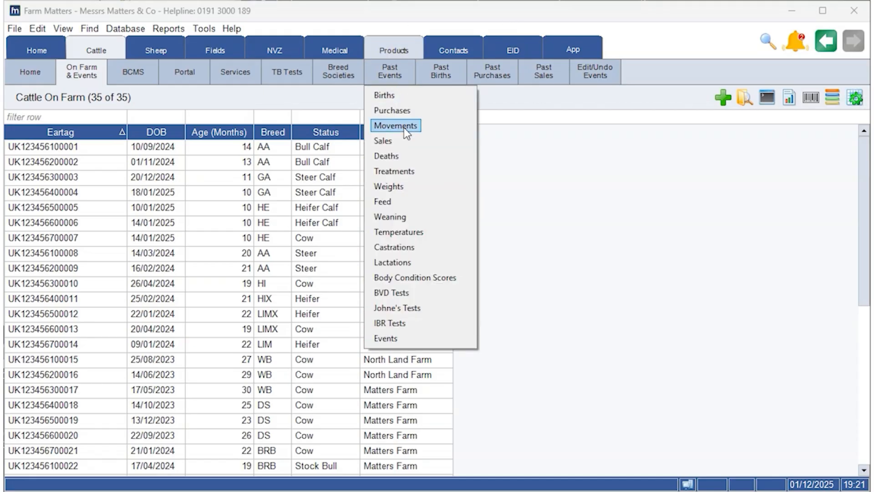
pyautogui.click(415, 307)
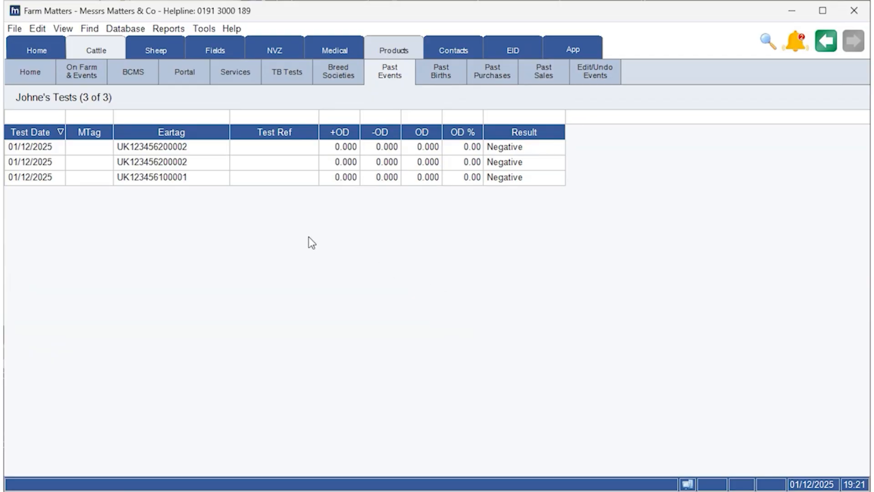
pyautogui.rightClick(185, 179)
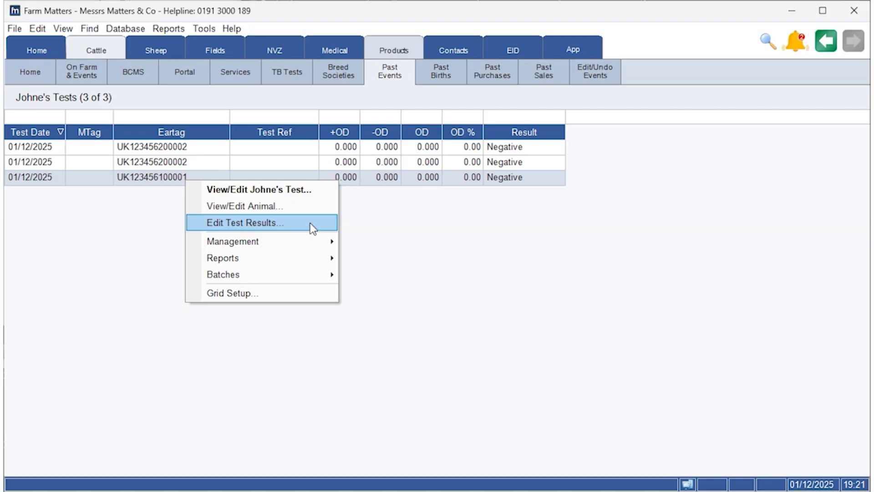
pyautogui.moveTo(312, 245)
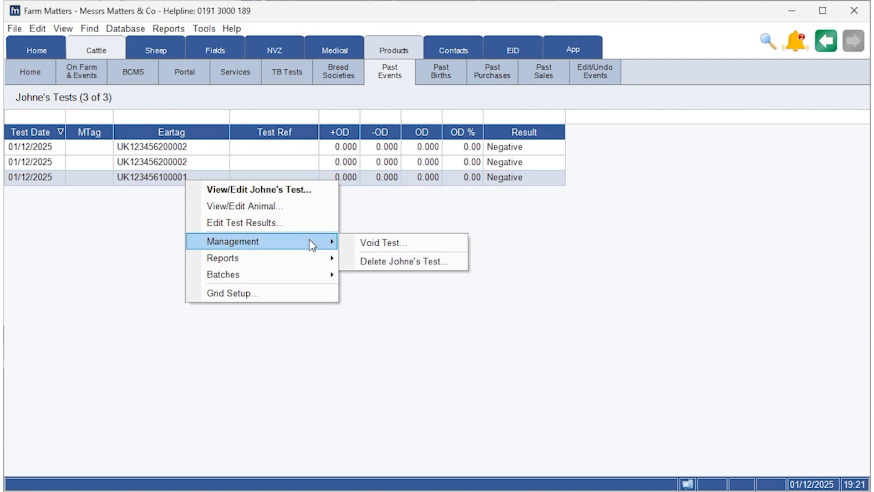
pyautogui.click(436, 263)
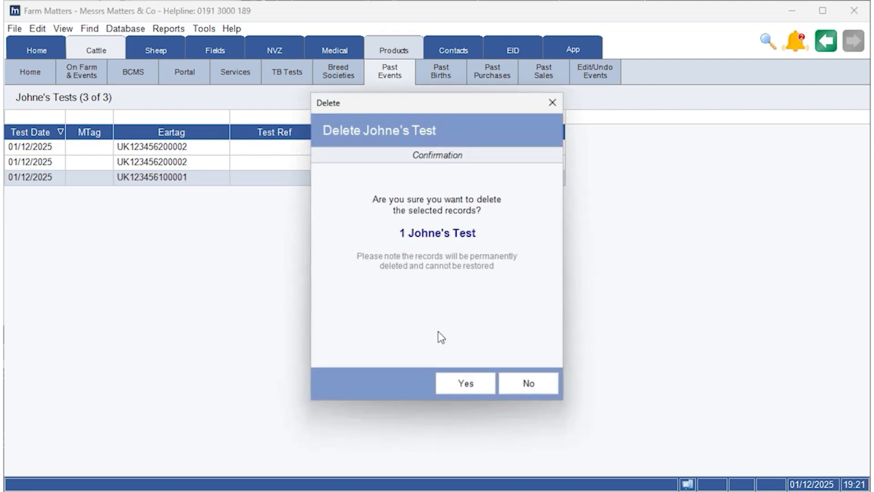
pyautogui.click(468, 388)
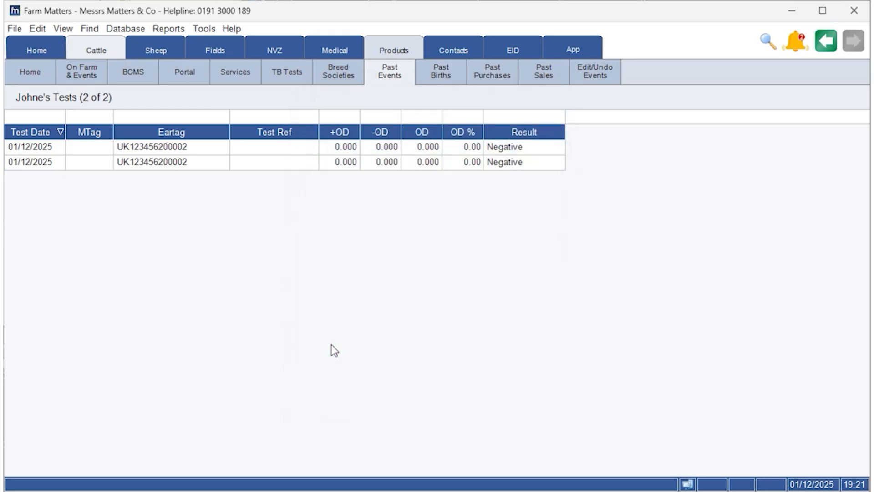